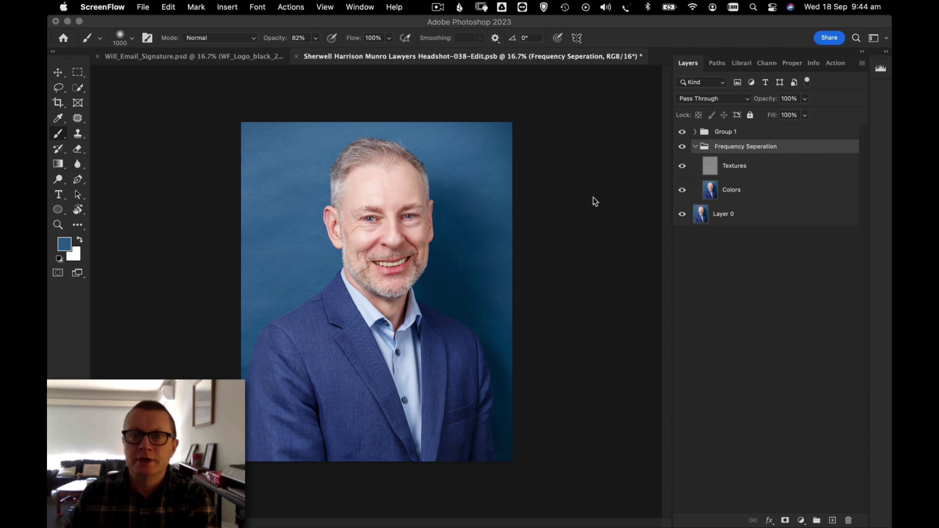
Step: Collapse the Frequency Seperation group to hide its Textures and Colors layers
left_click(696, 149)
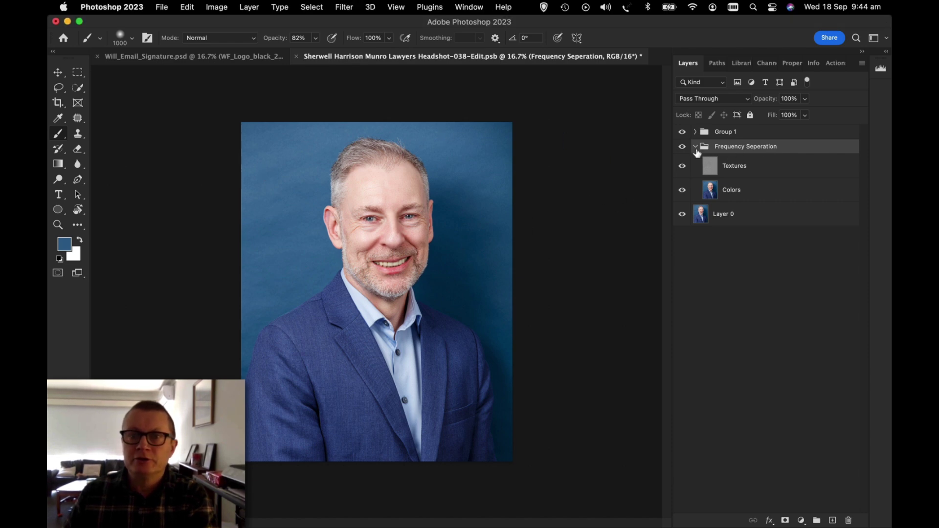
Step: Stamp all visible layers into a new merged Layer 2 above the group
left_click(697, 147)
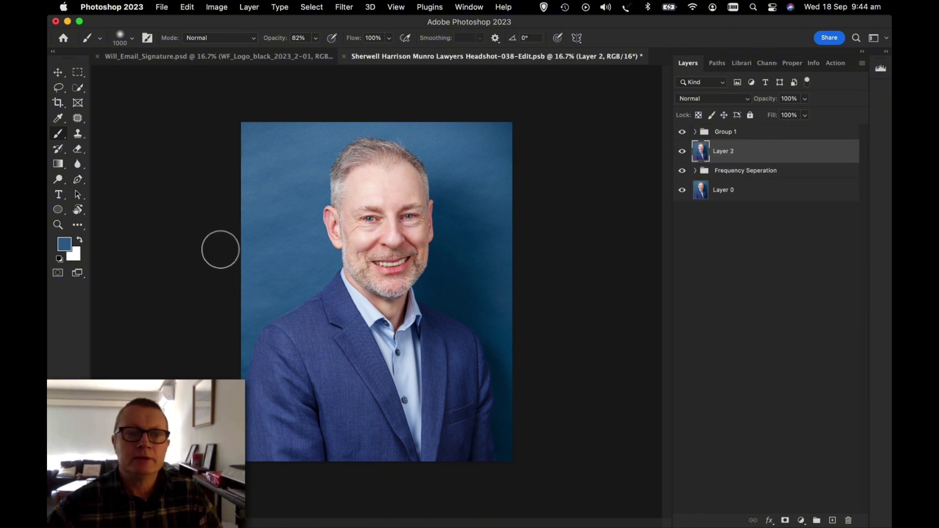
Step: Confirm a 1000 px, 0% hardness brush at 28% opacity
right_click(183, 38)
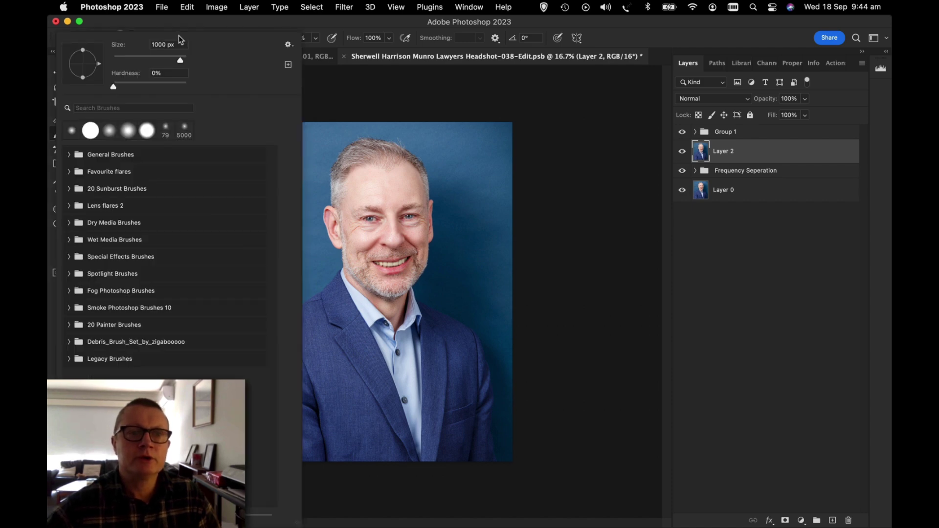
left_click(312, 94)
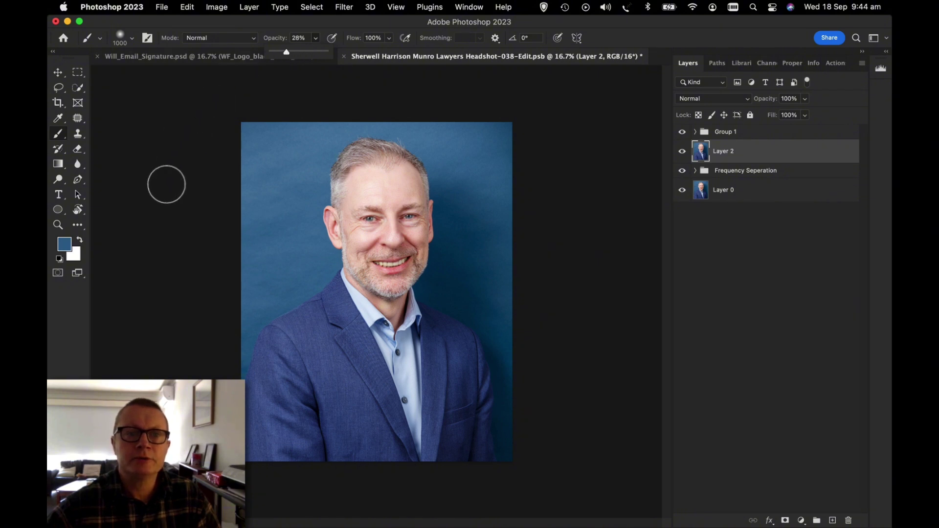
Step: Sample nearby light and dark backdrop blues and softly paint them around the subject
left_click(286, 153, "alt")
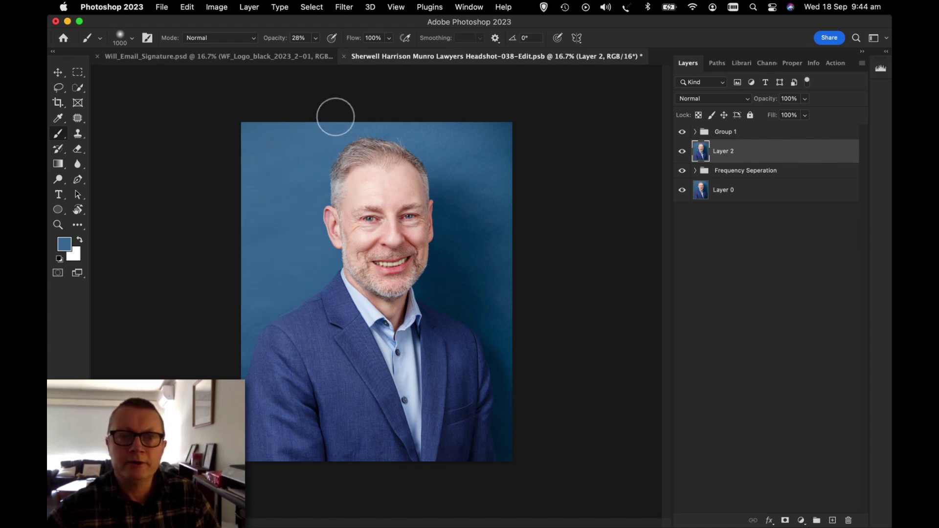
left_click(429, 132, "alt")
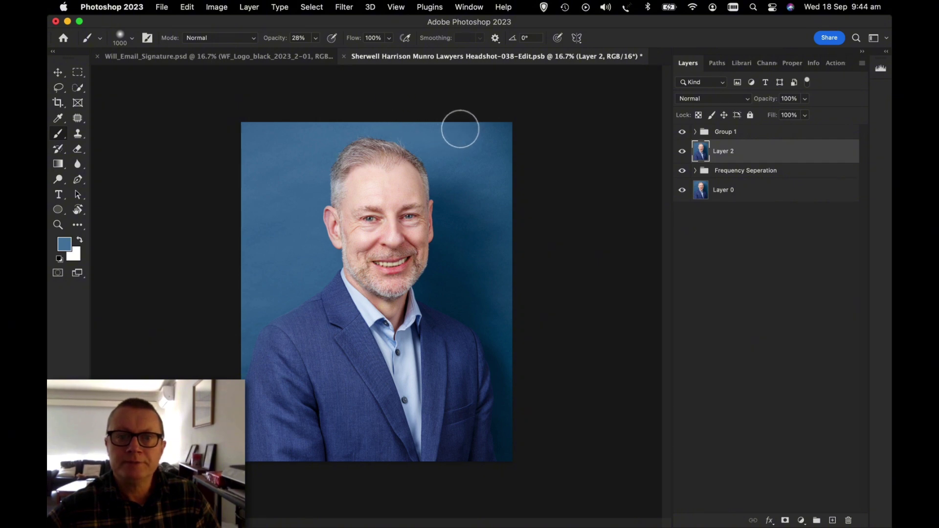
left_click(450, 163, "alt")
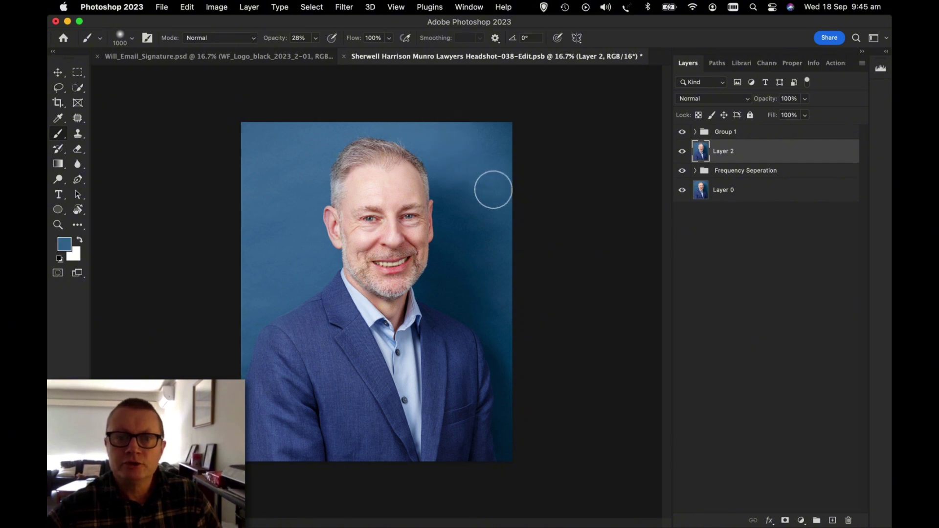
left_click(498, 139, "alt")
left_click(457, 217, "alt")
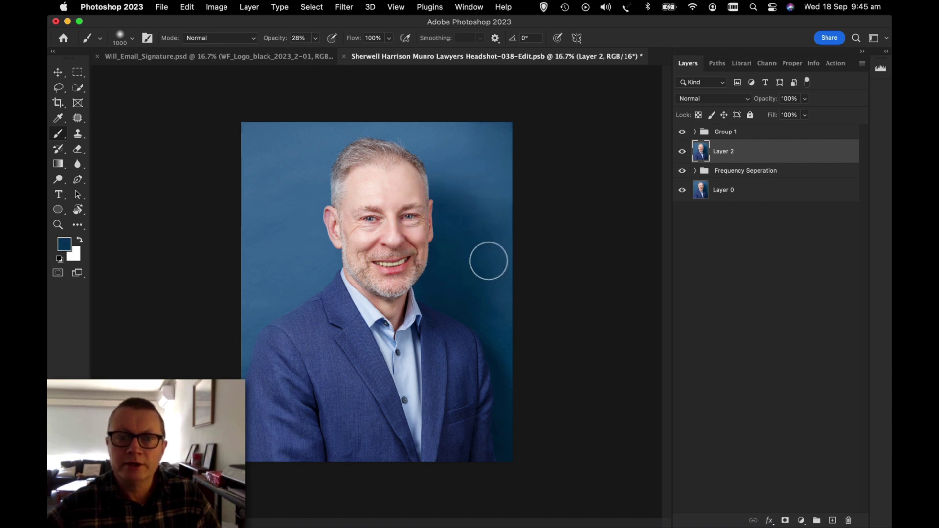
left_click(510, 273, "alt")
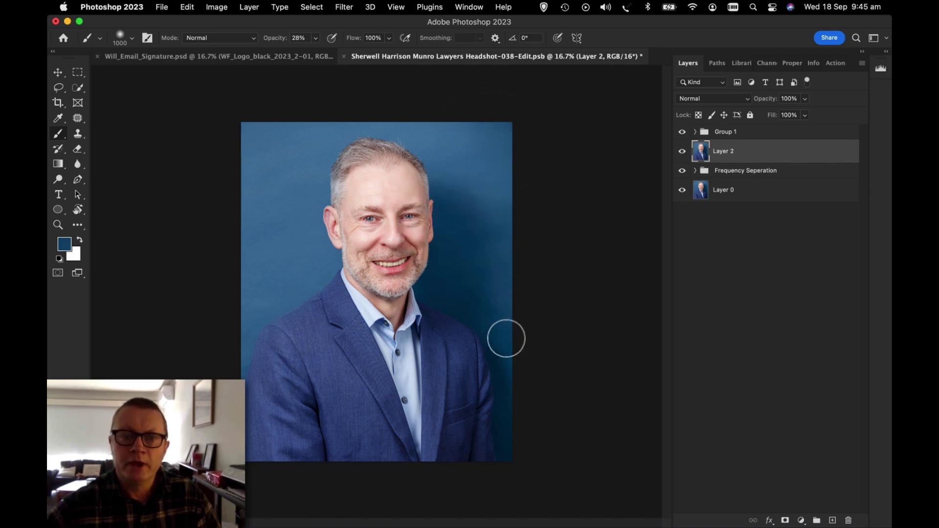
left_click(509, 334, "alt")
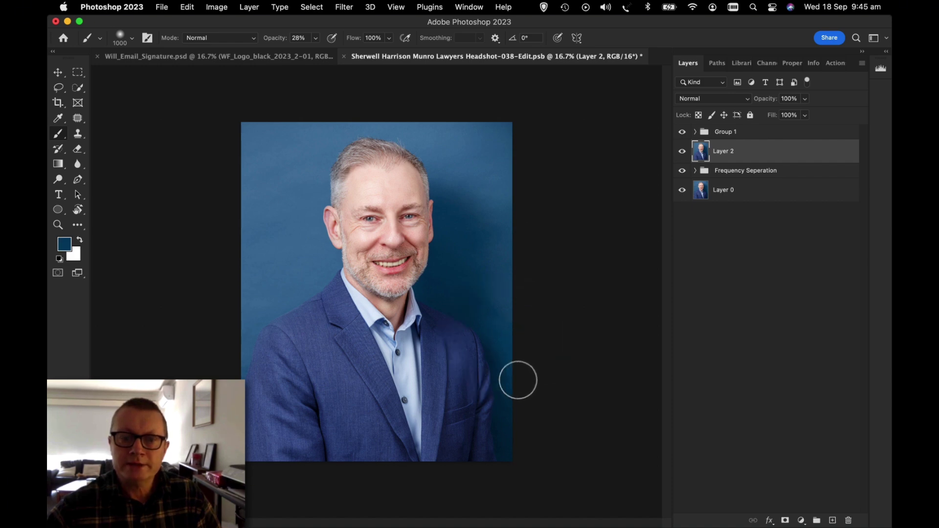
left_click(279, 264, "alt")
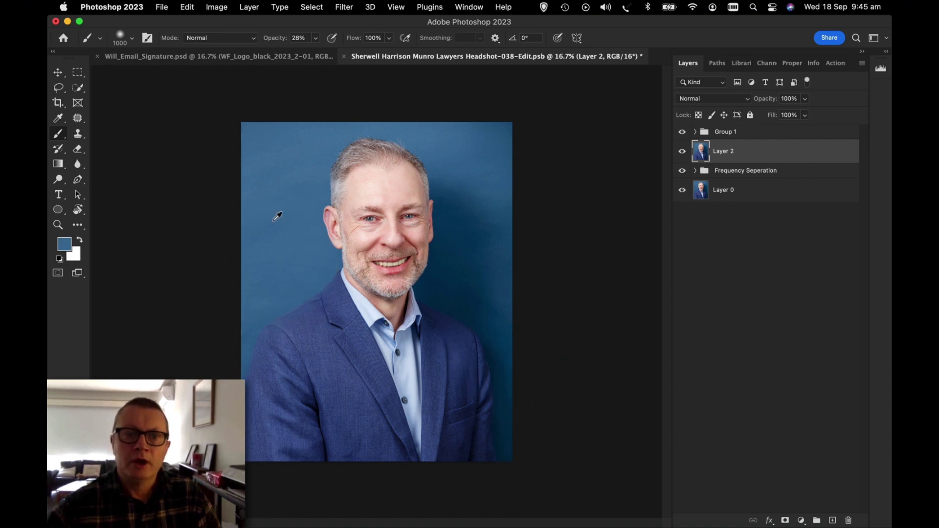
left_click(289, 195, "alt")
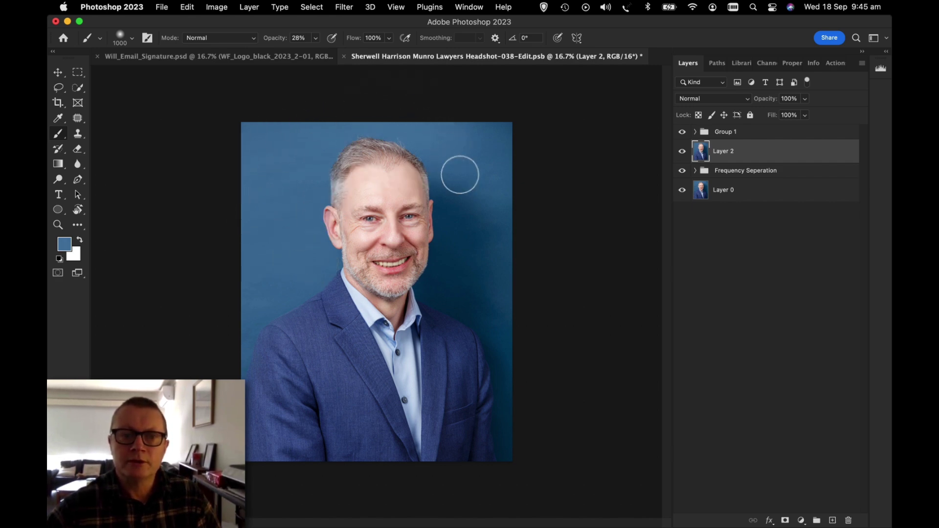
left_click(271, 294, "alt")
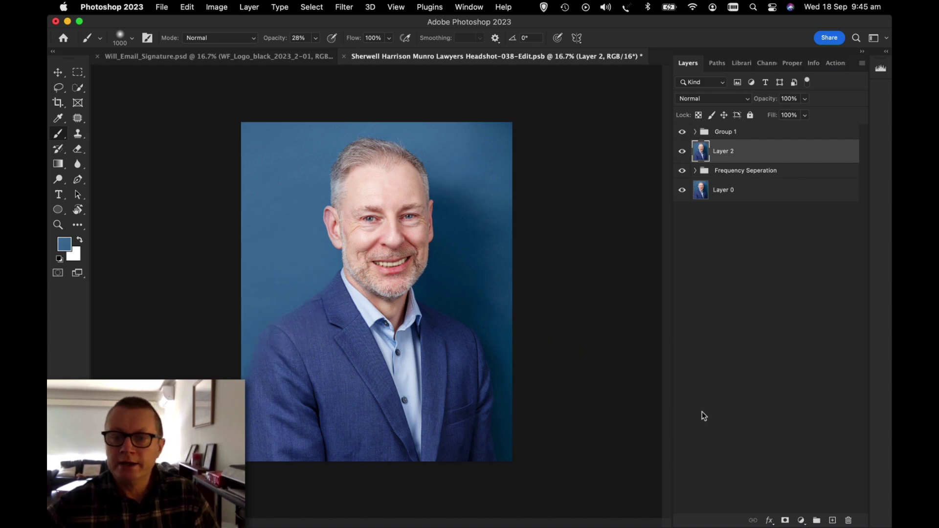
Step: Add a white layer mask to Layer 2, with black as foreground colour
left_click(783, 520)
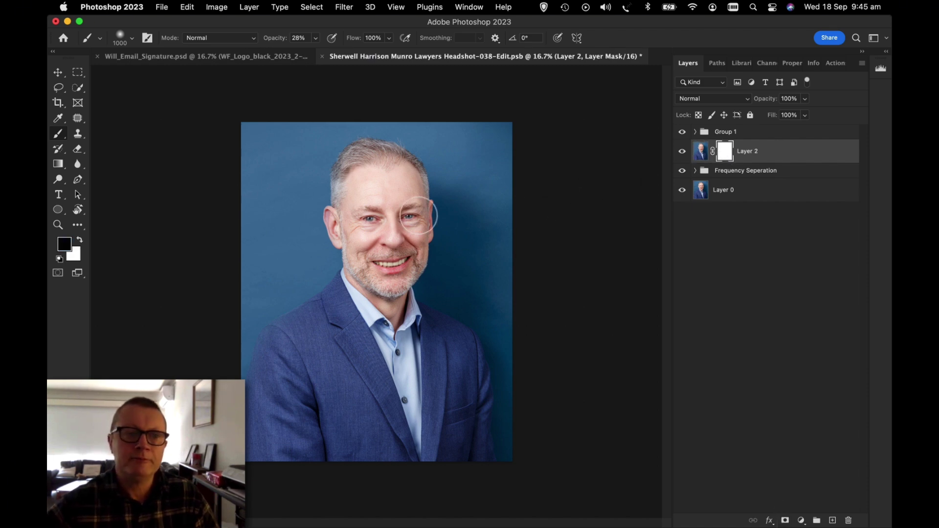
Step: Raise the brush opacity to 80% for painting black on the mask
left_click(313, 38)
left_click_drag(337, 53, 341, 54)
left_click(281, 414)
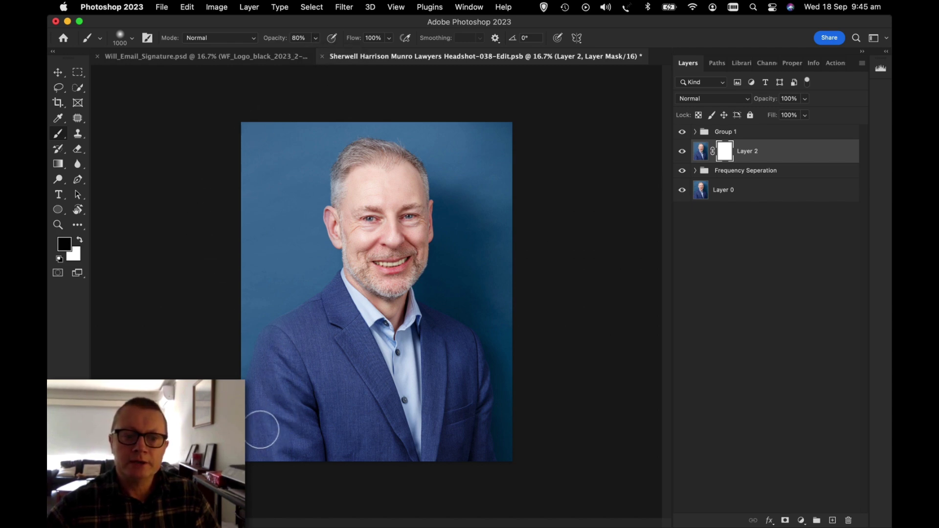